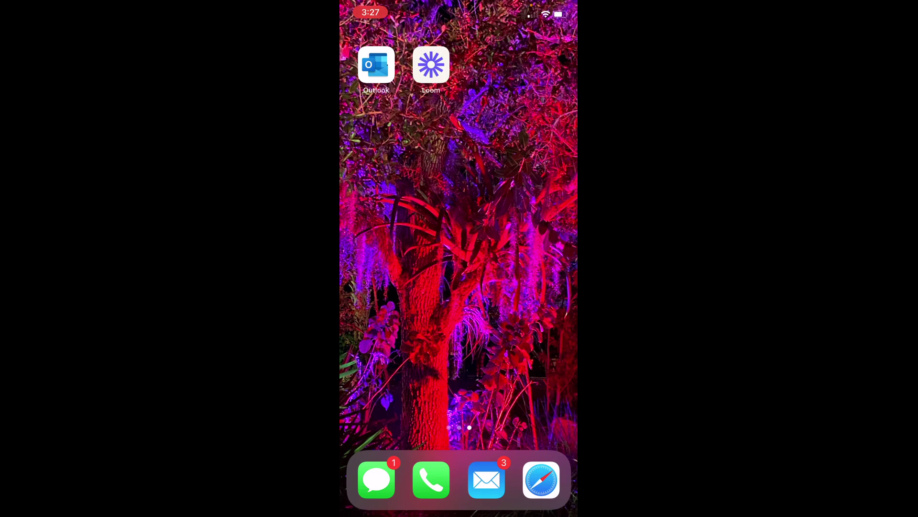
pyautogui.click(376, 65)
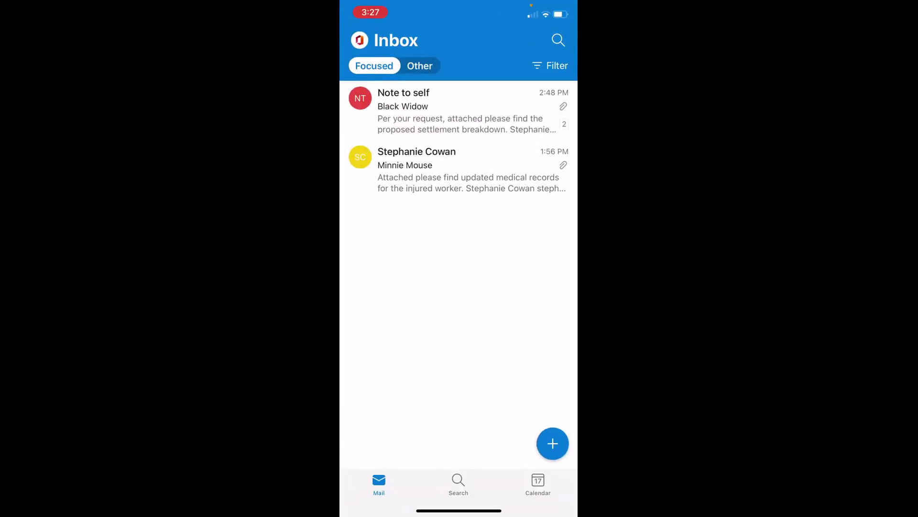
pyautogui.click(460, 170)
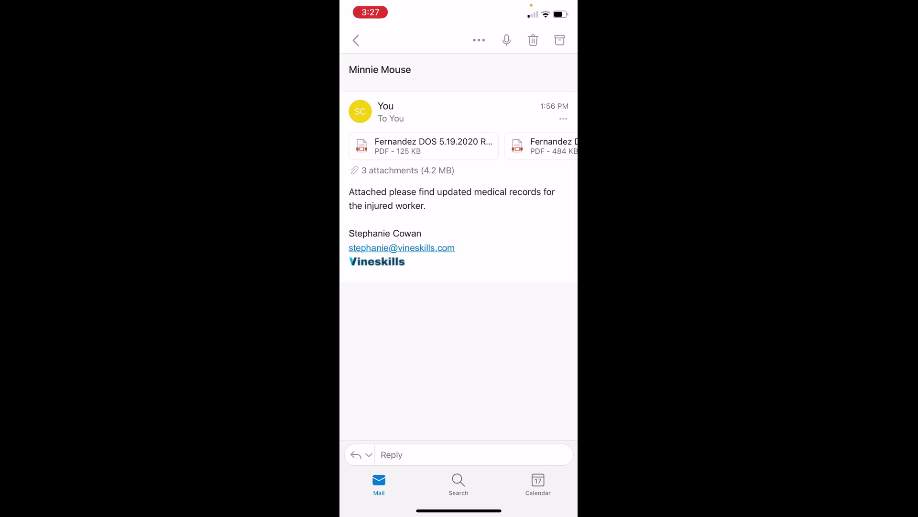
# Bring up the message actions and launch the Filevine add-in for this email.
pyautogui.click(563, 119)
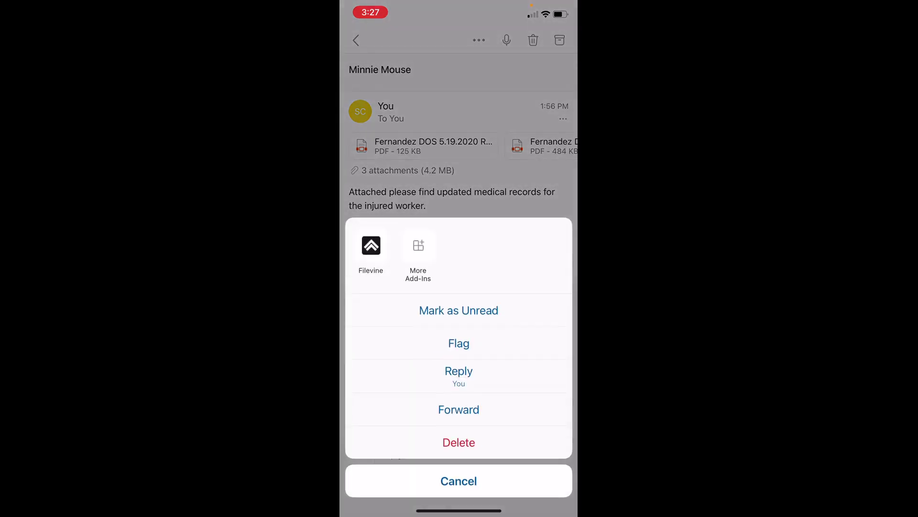
pyautogui.click(371, 246)
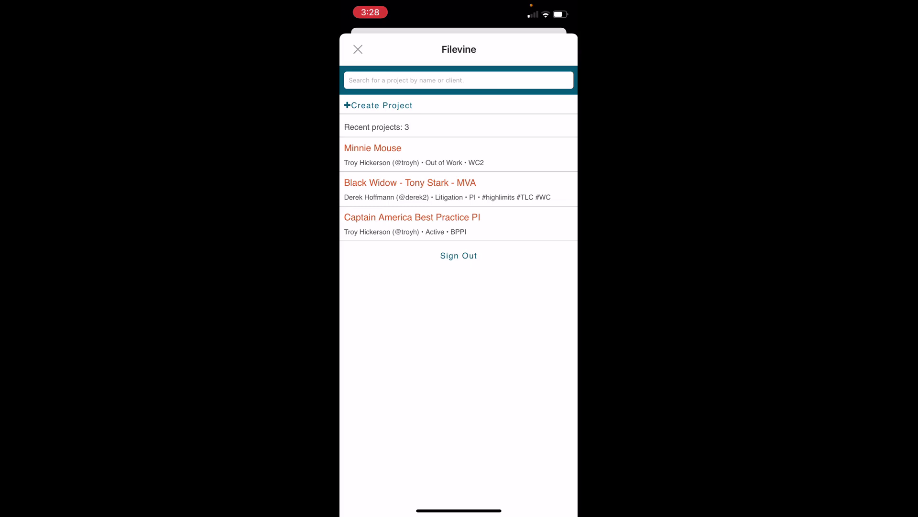
# Choose the Minnie Mouse project from Recent projects to list the email and PDF attachments.
pyautogui.click(459, 80)
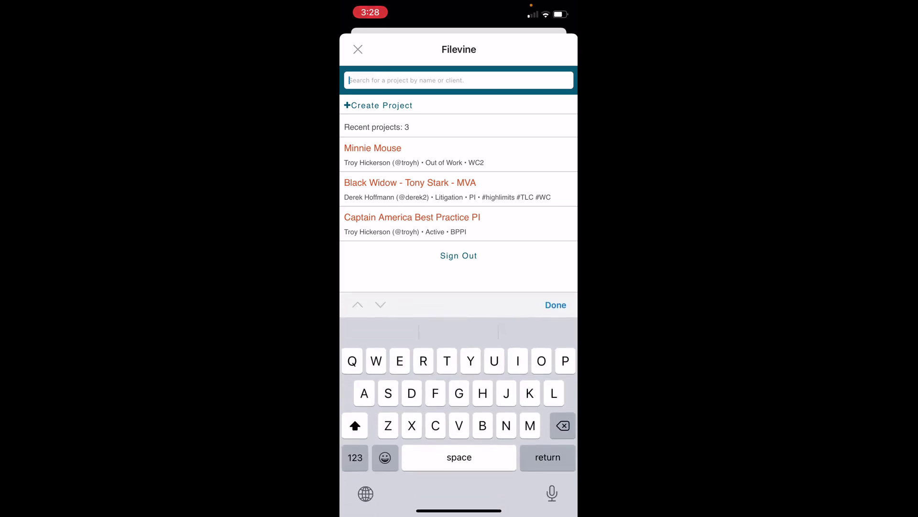
pyautogui.click(373, 154)
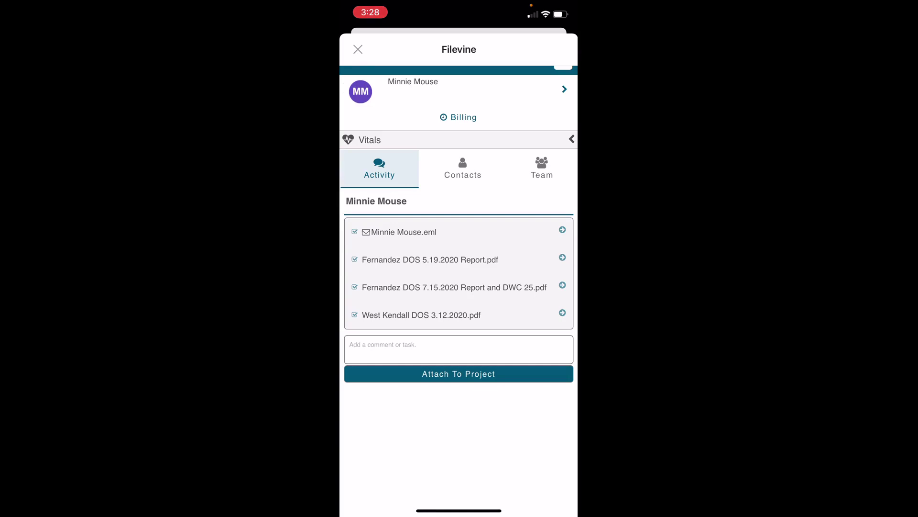
# Rename the email file to 'Minnie Mouse EM re updated meds' and save the name.
pyautogui.press('BackSpace')
pyautogui.press('BackSpace')
pyautogui.press('BackSpace')
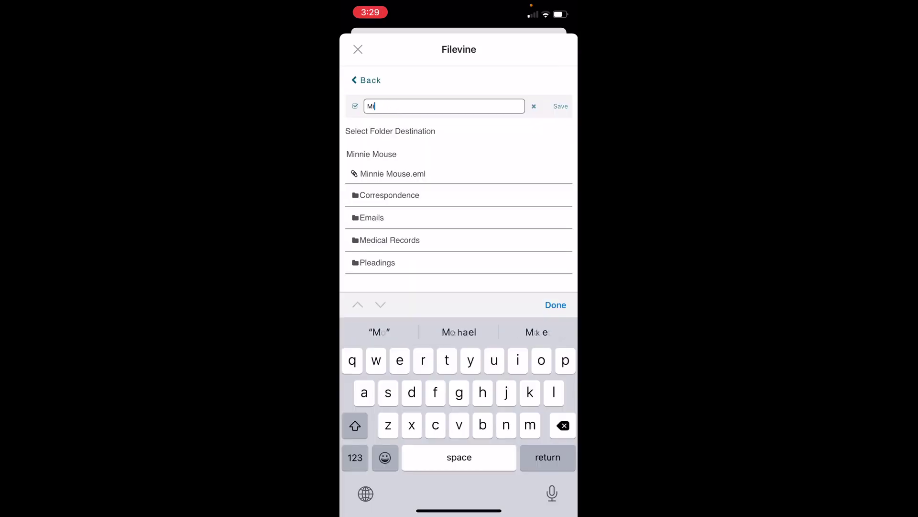
pyautogui.press('BackSpace')
pyautogui.press('BackSpace')
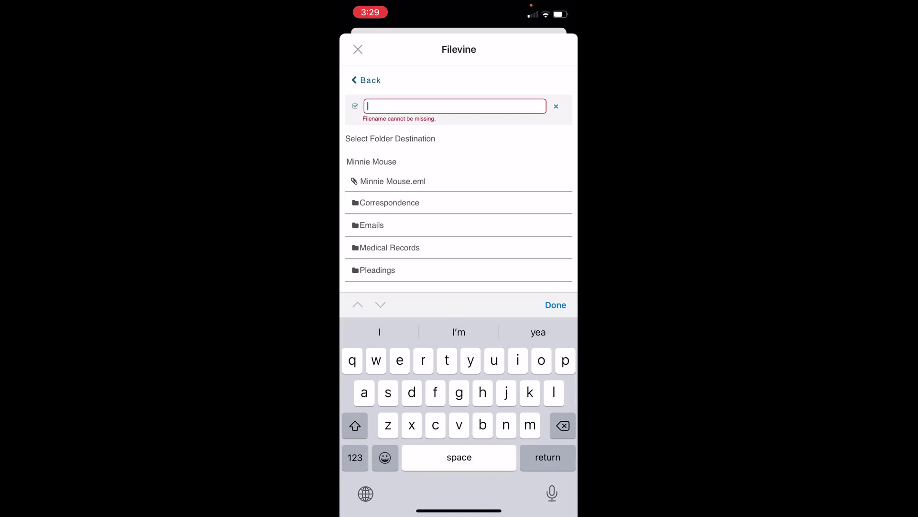
pyautogui.write('EM')
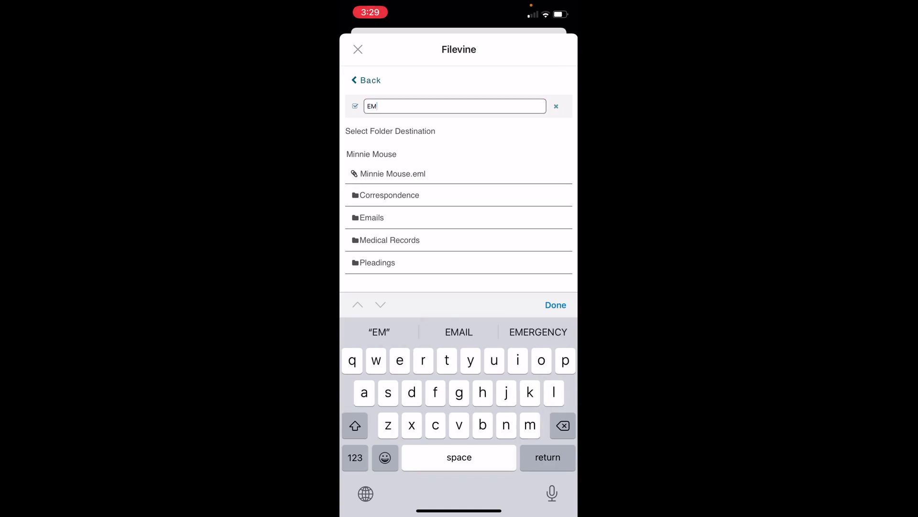
pyautogui.click(366, 80)
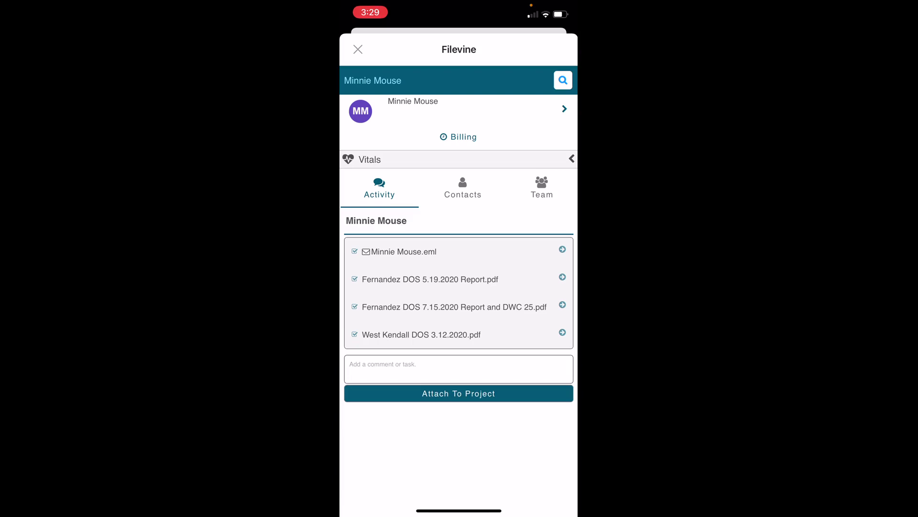
pyautogui.click(562, 249)
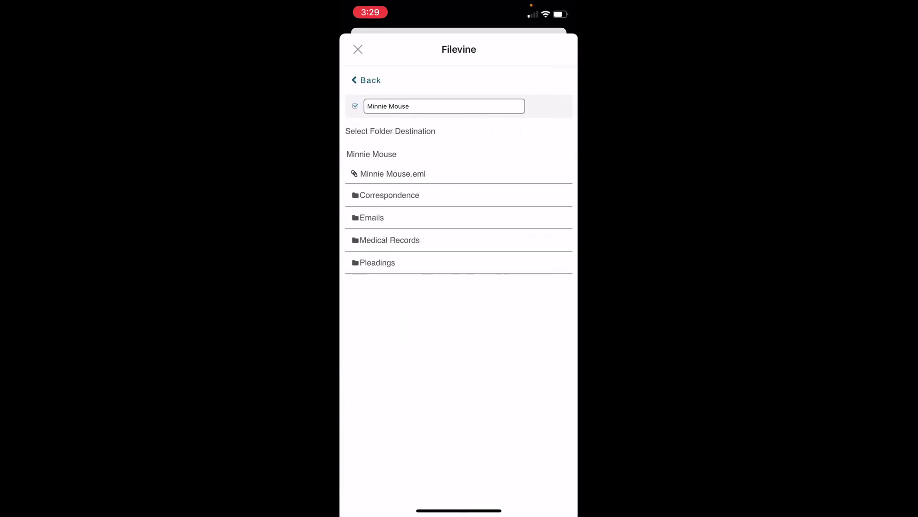
pyautogui.click(444, 105)
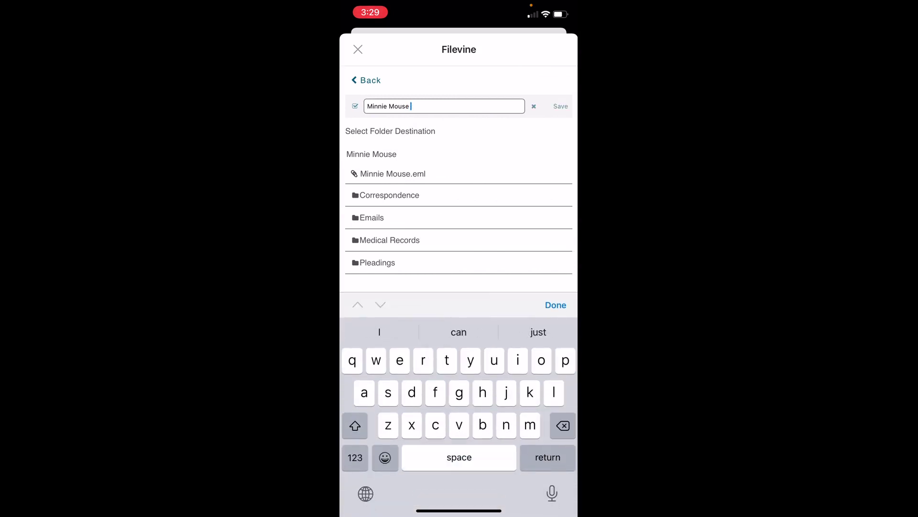
pyautogui.write('EM ')
pyautogui.write('re ')
pyautogui.write('updated m')
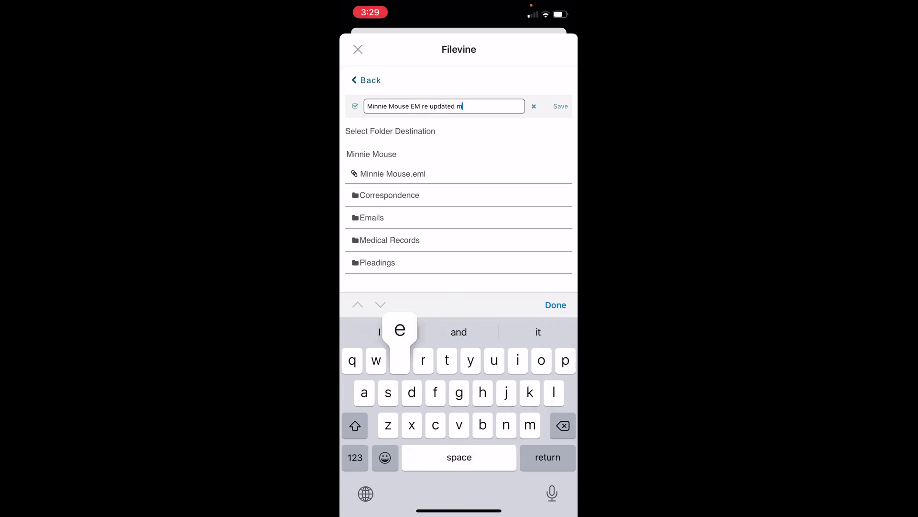
pyautogui.write('eds')
pyautogui.click(560, 105)
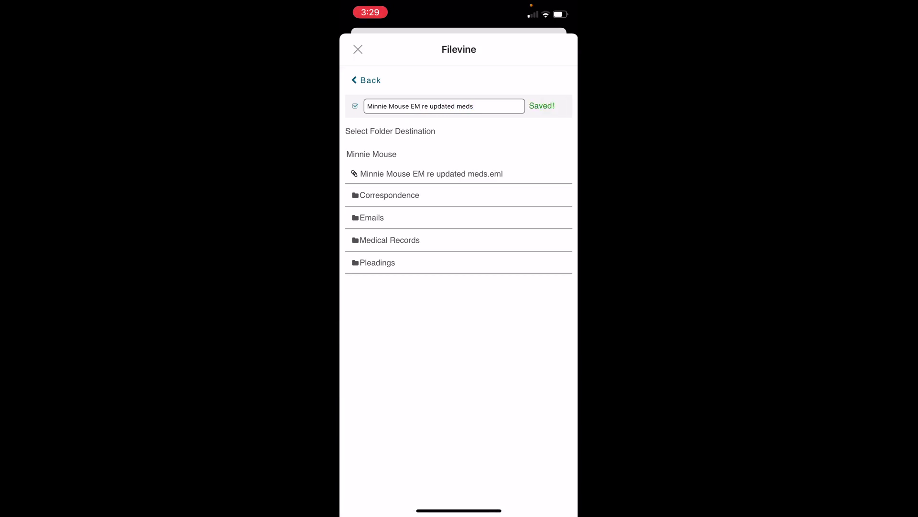
# File the renamed email into the Emails folder and return to the project.
pyautogui.click(371, 217)
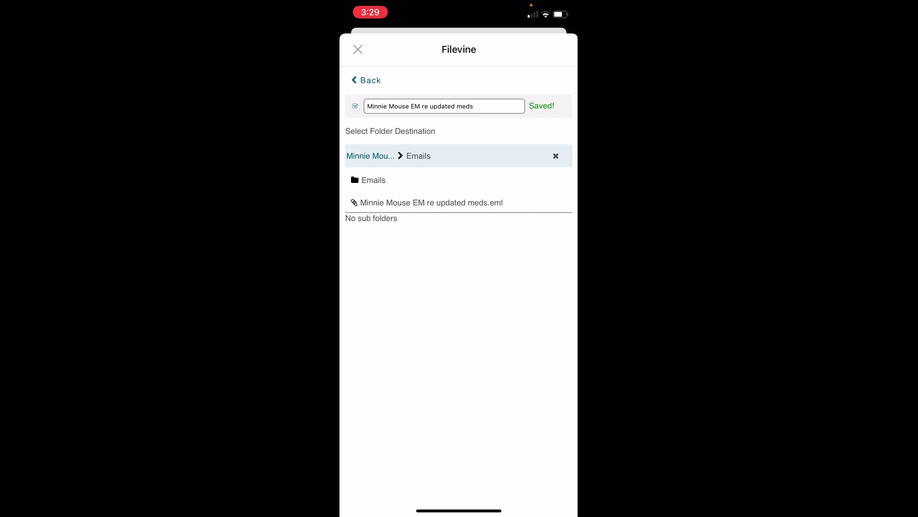
pyautogui.click(366, 80)
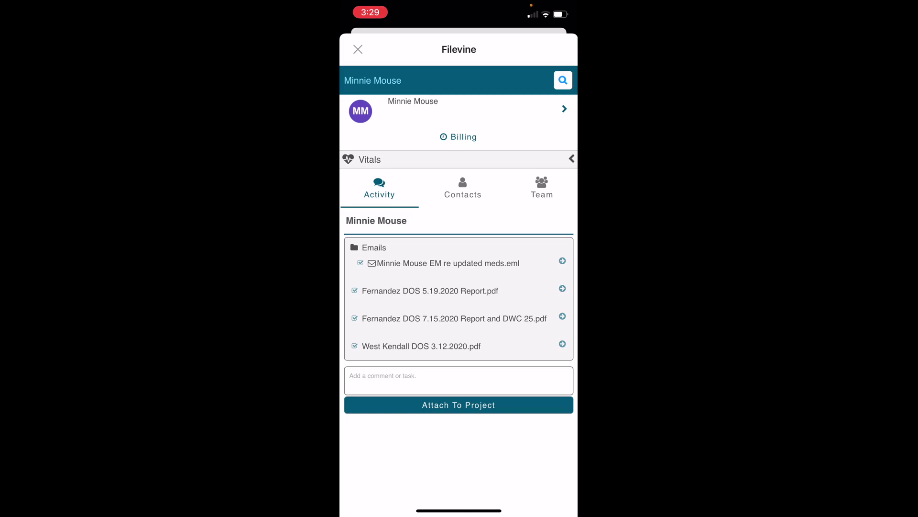
pyautogui.click(562, 287)
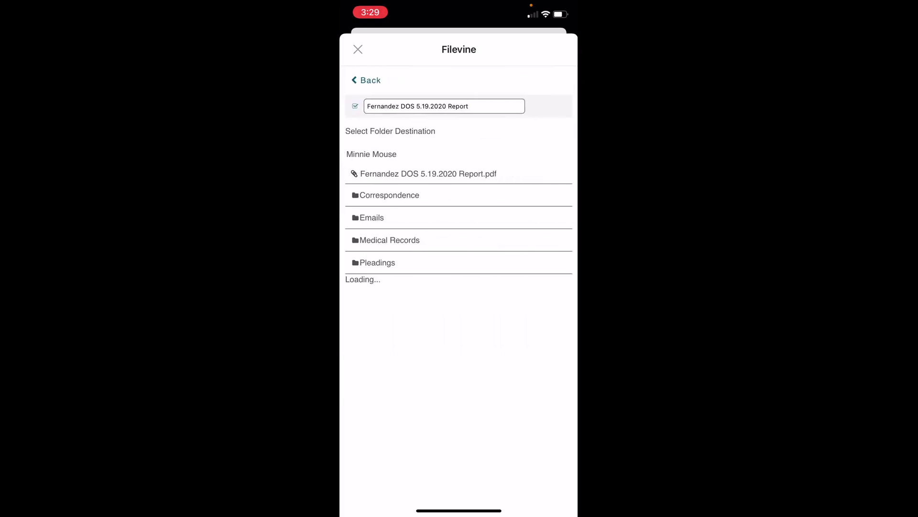
pyautogui.click(390, 240)
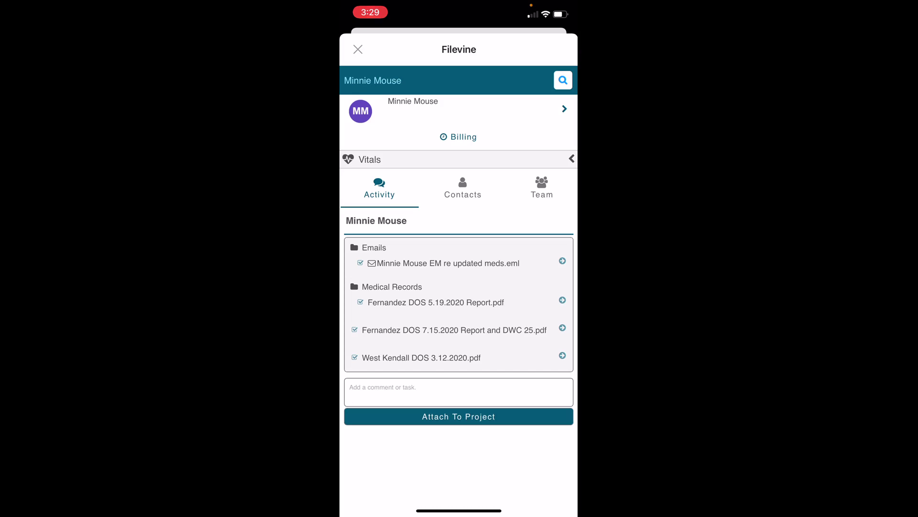
pyautogui.click(562, 327)
pyautogui.click(390, 240)
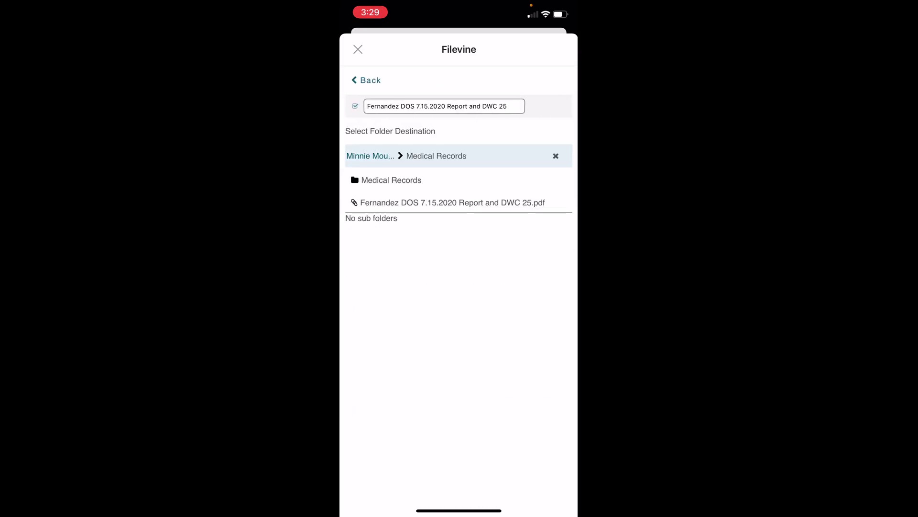
pyautogui.click(366, 80)
pyautogui.click(562, 367)
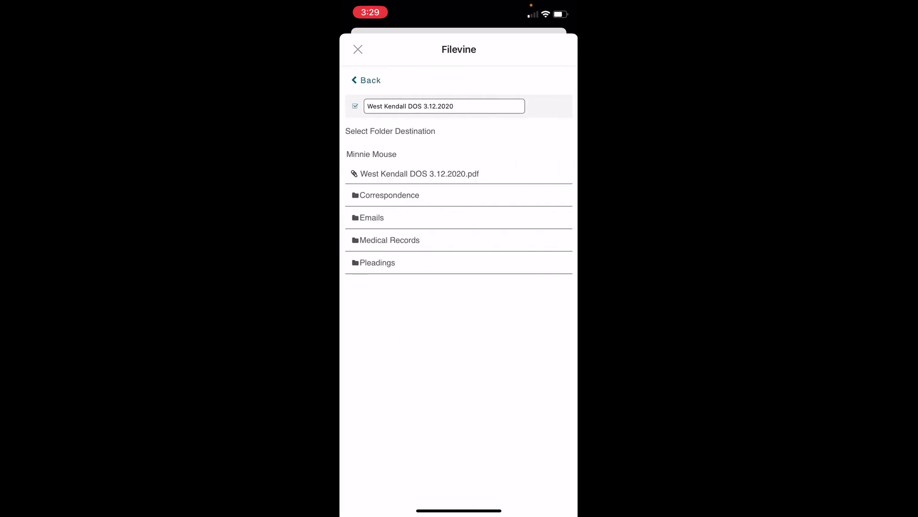
pyautogui.click(390, 239)
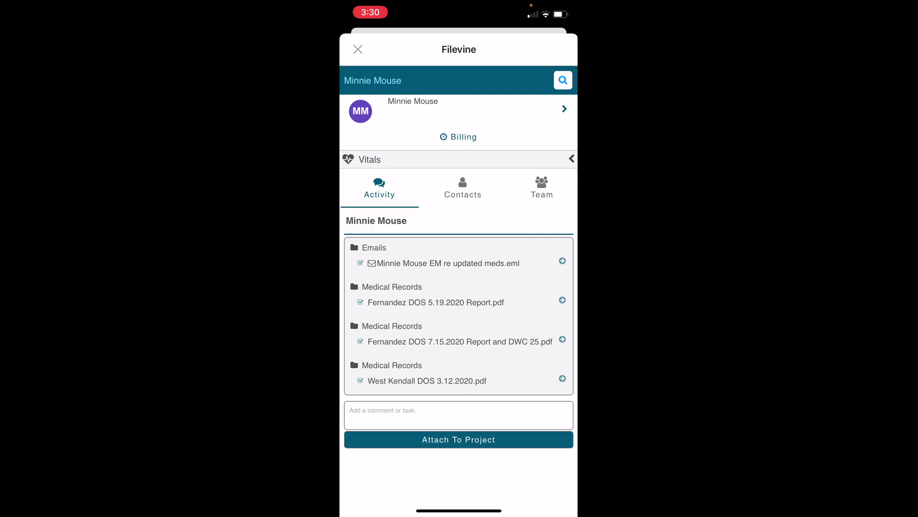
pyautogui.scroll(-2, 458, 287)
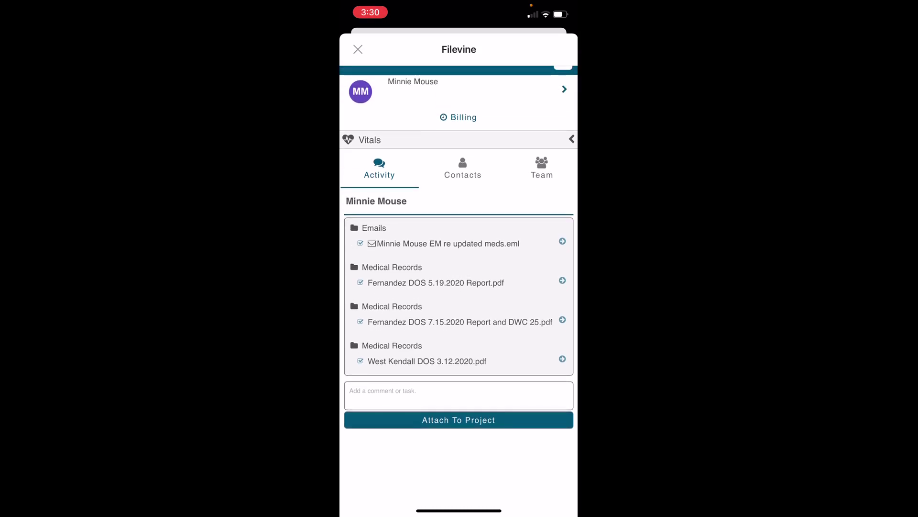
pyautogui.click(458, 395)
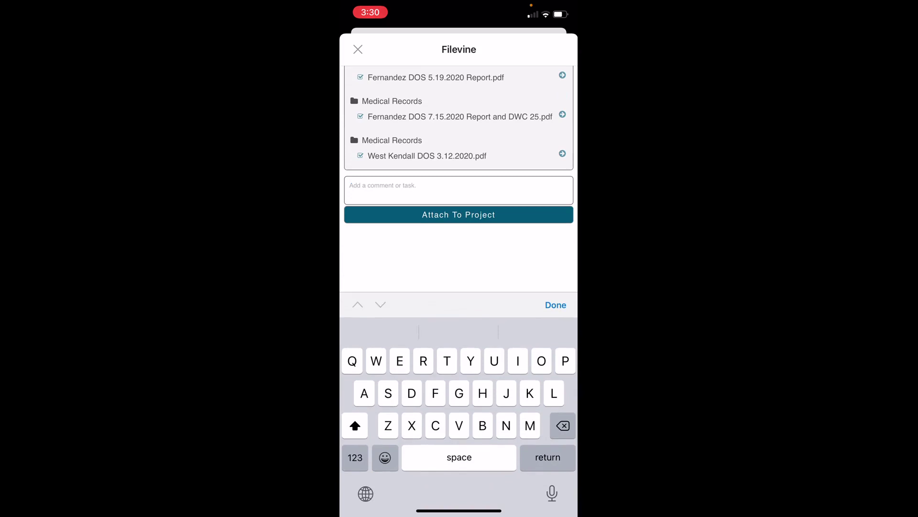
pyautogui.click(355, 457)
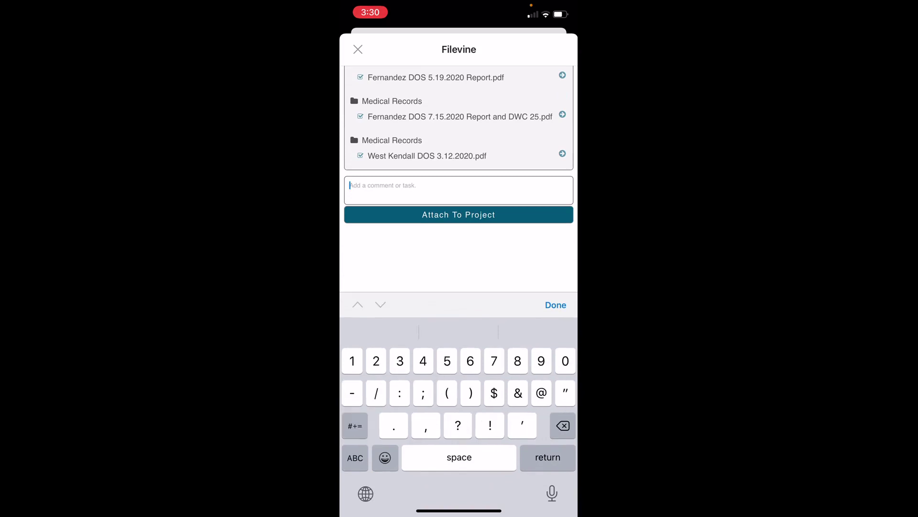
pyautogui.write('@')
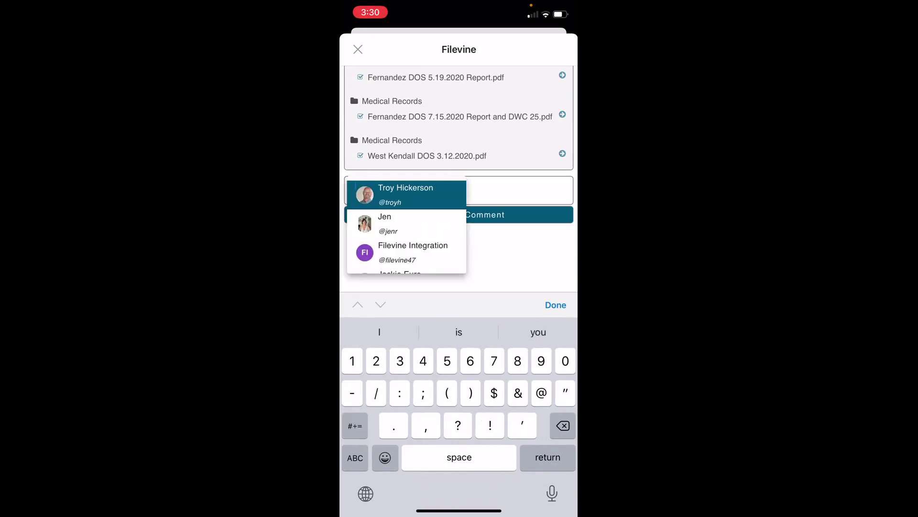
pyautogui.click(406, 223)
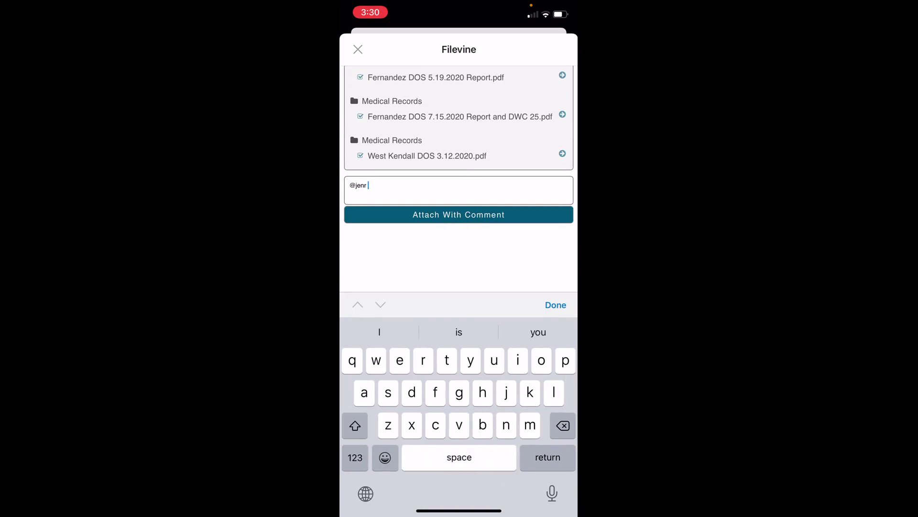
pyautogui.write('foll')
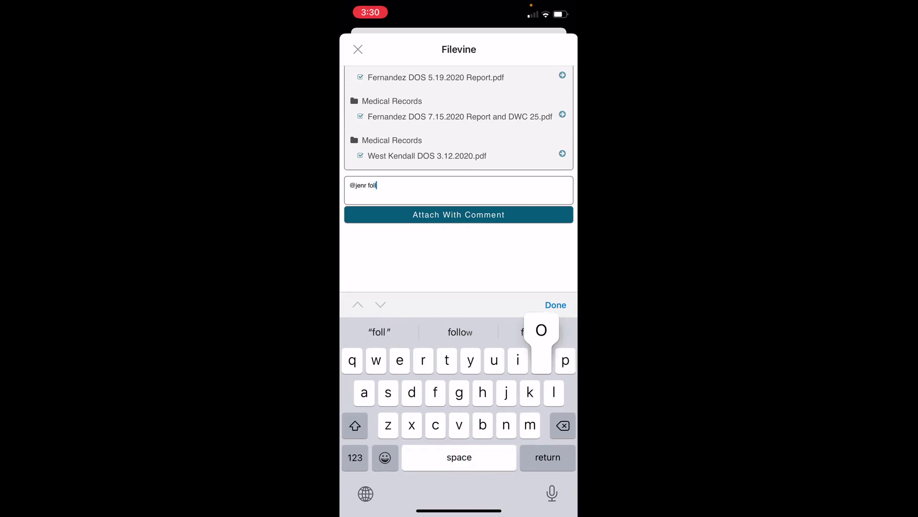
pyautogui.write('ow up on ')
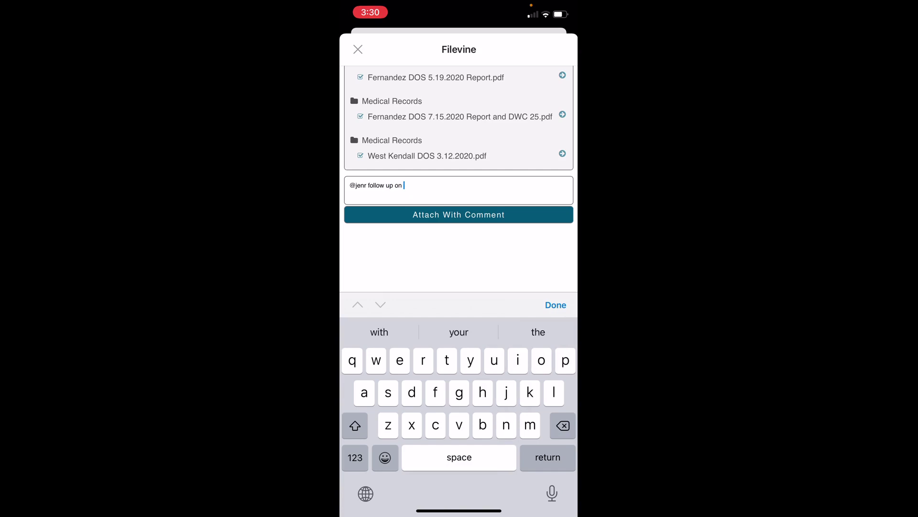
pyautogui.write('missing dat')
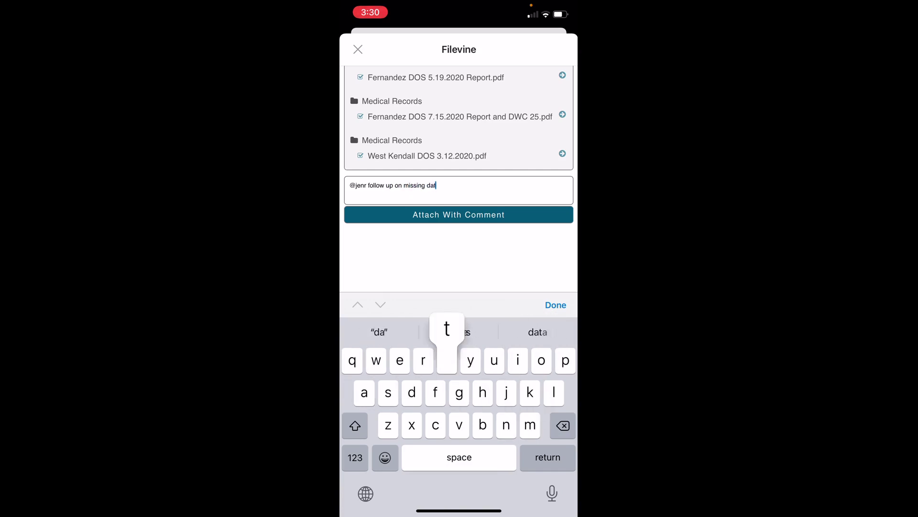
pyautogui.write('es of servic')
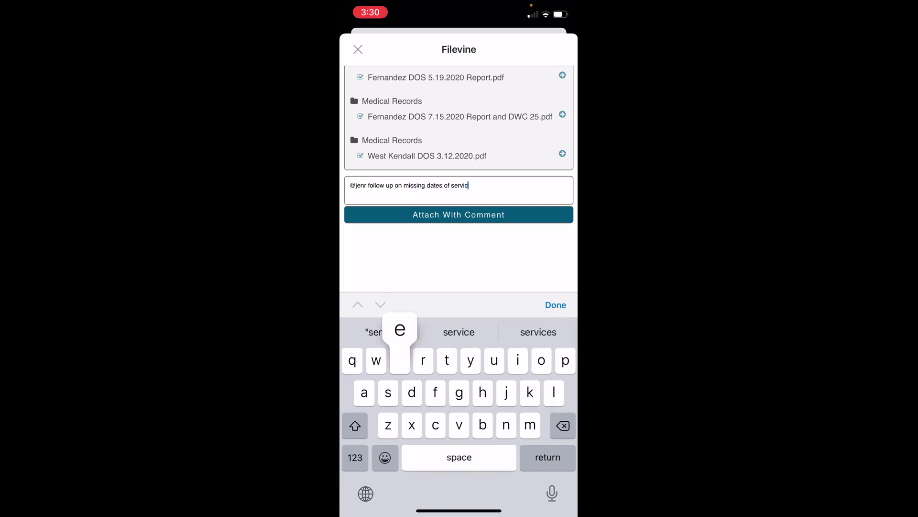
pyautogui.write('e by')
pyautogui.click(355, 457)
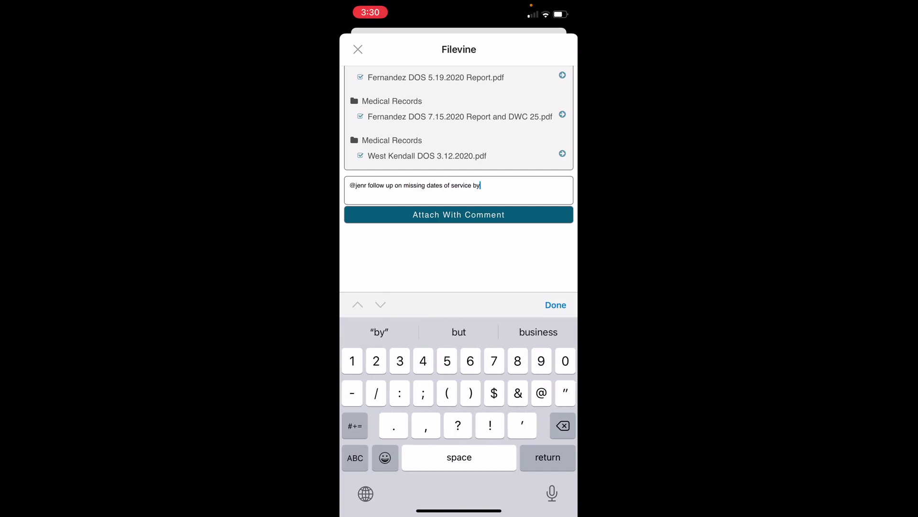
pyautogui.click(355, 426)
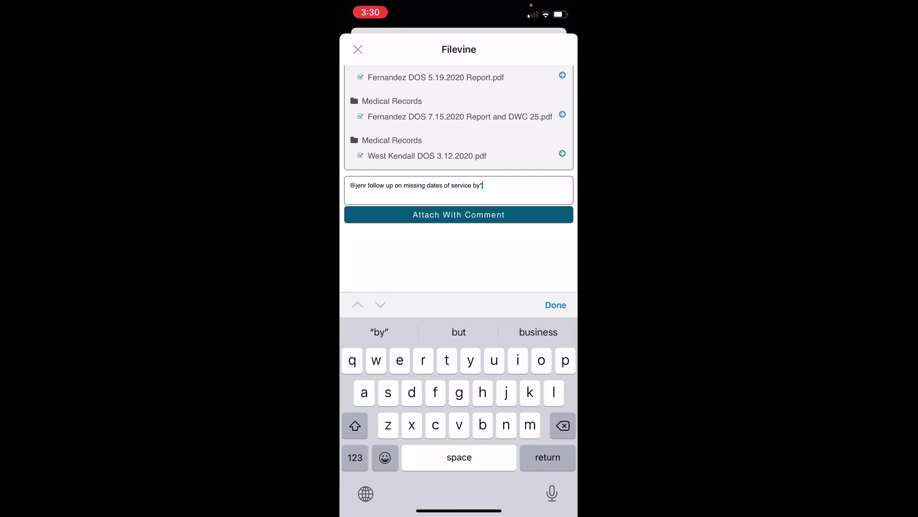
pyautogui.write('tueday')
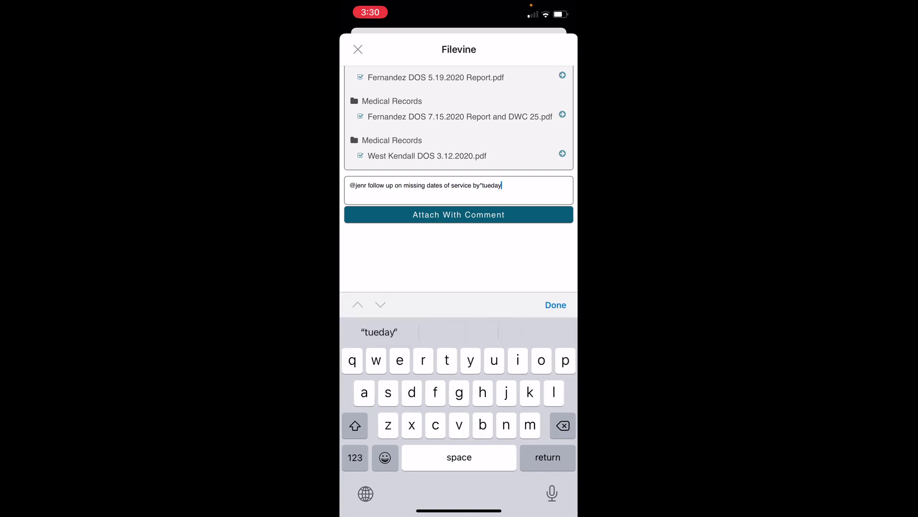
pyautogui.press('BackSpace')
pyautogui.press('BackSpace')
pyautogui.press('BackSpace')
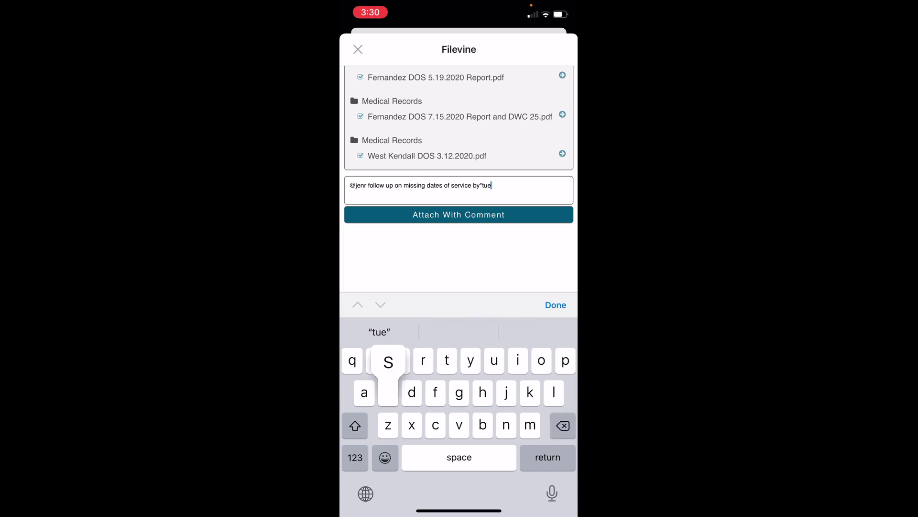
pyautogui.write('sday')
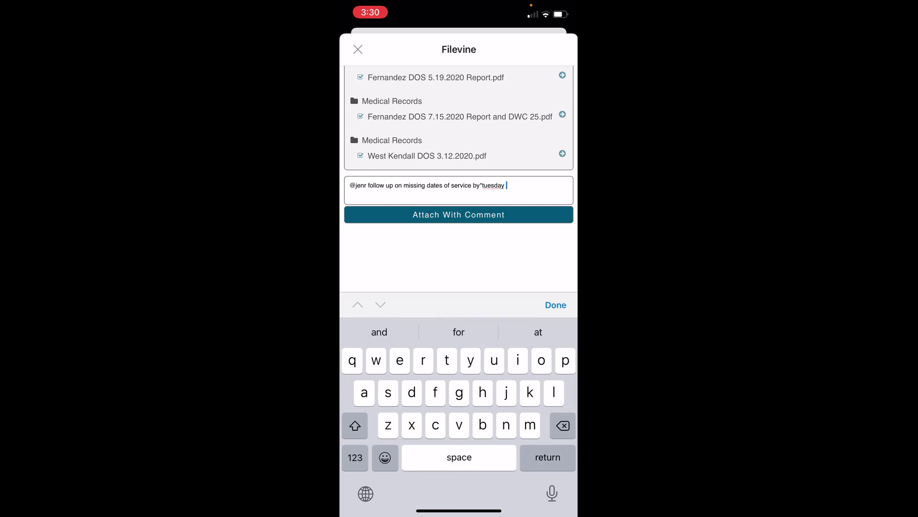
pyautogui.click(355, 457)
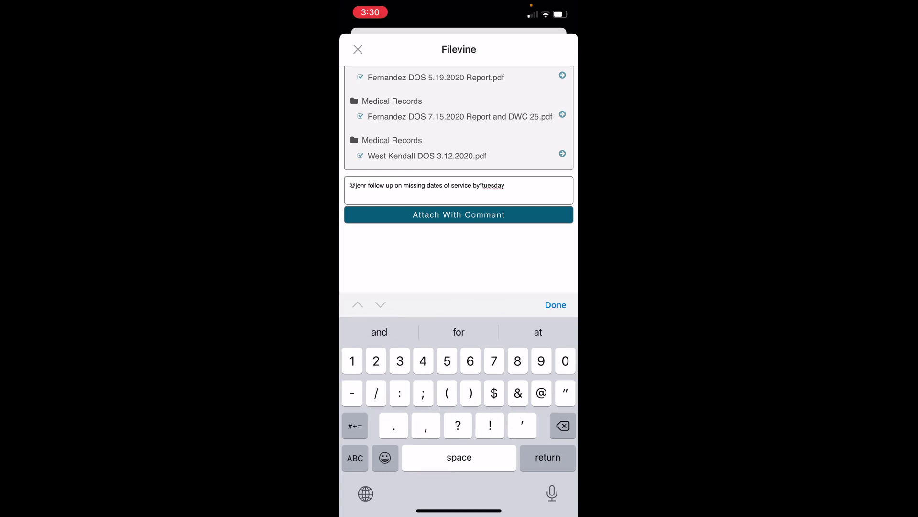
pyautogui.click(355, 426)
pyautogui.write('+')
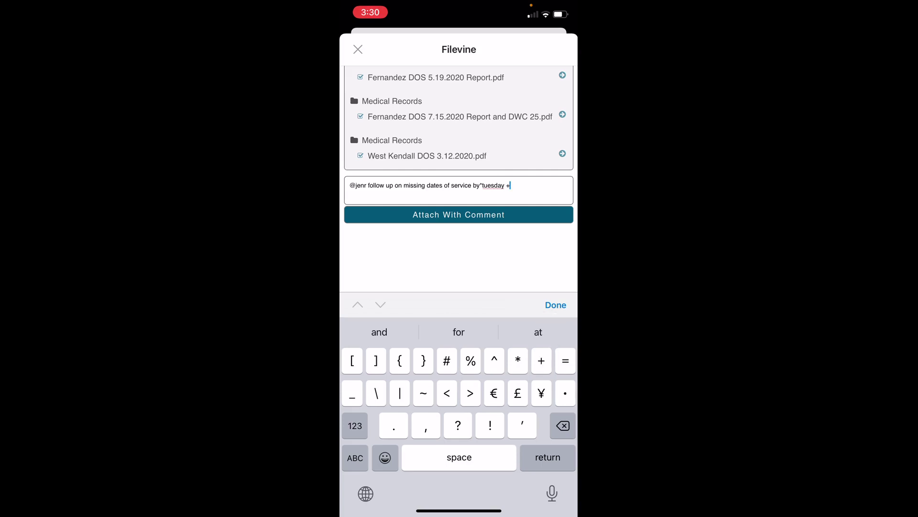
pyautogui.click(354, 458)
pyautogui.click(354, 456)
pyautogui.write('@')
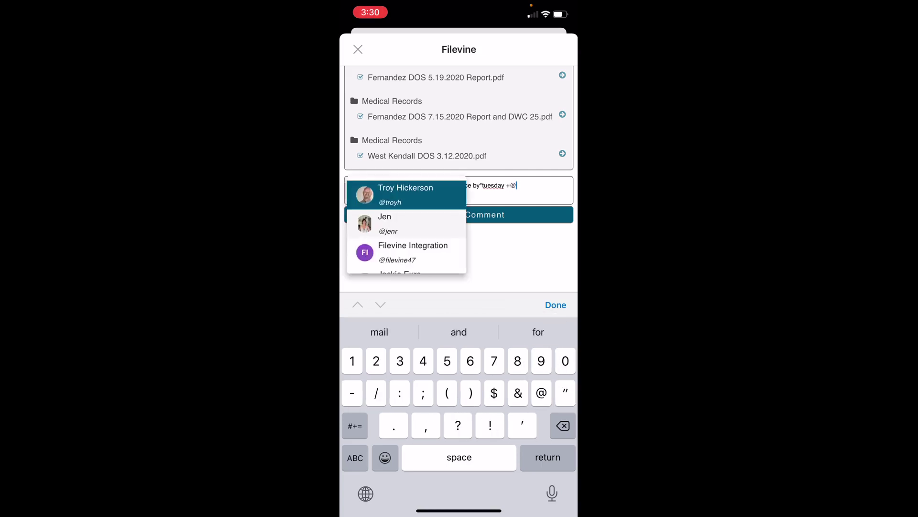
pyautogui.click(405, 195)
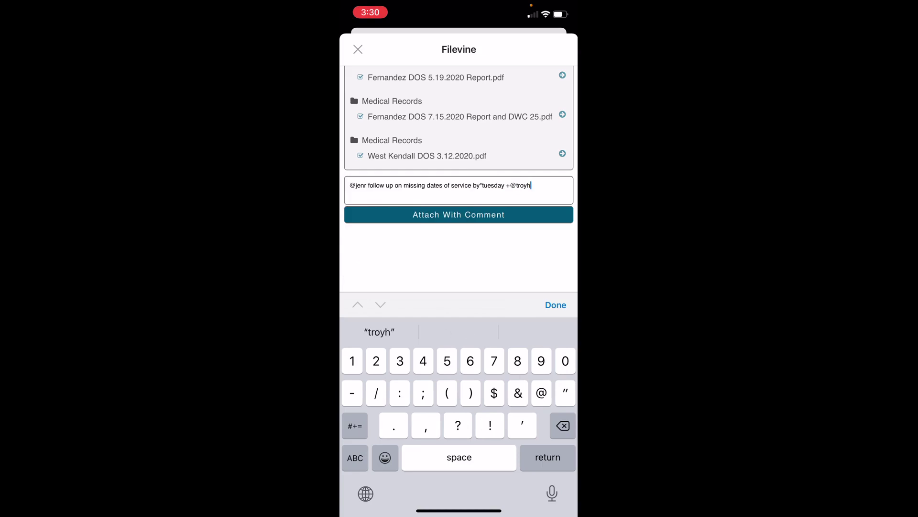